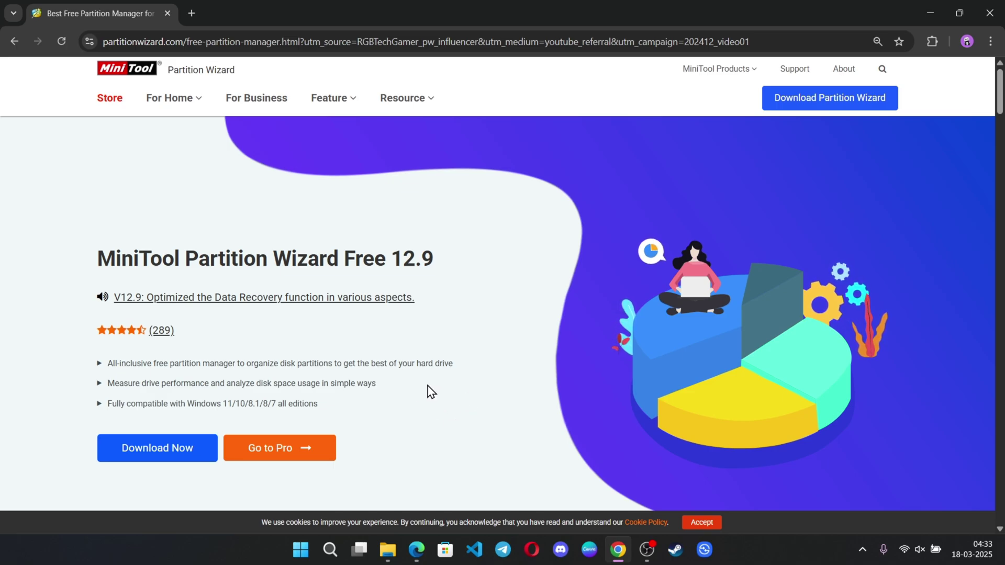
# Browse the MiniTool Partition Wizard product page in Chrome.
pyautogui.scroll(-5, 445, 393)
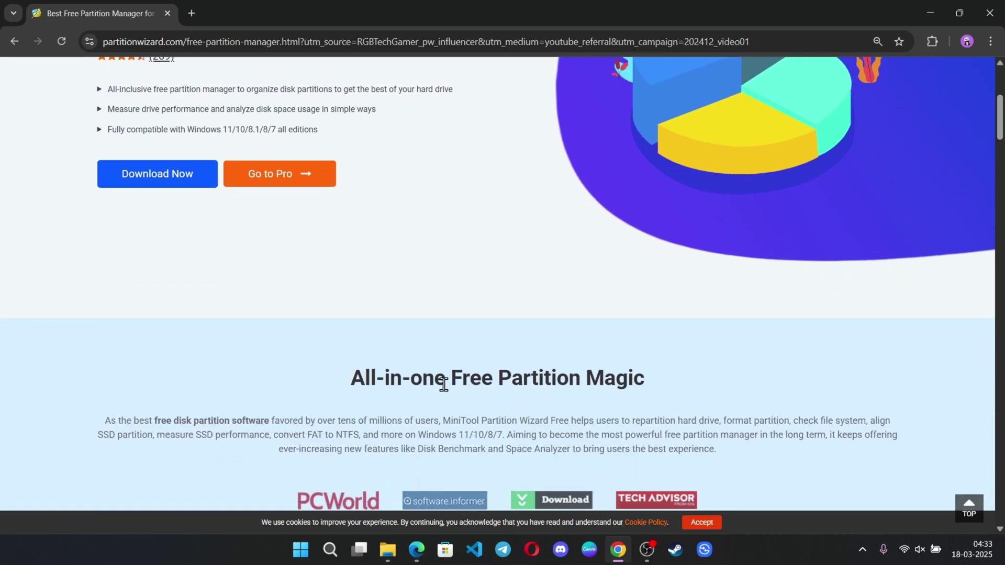
pyautogui.scroll(-2, 474, 373)
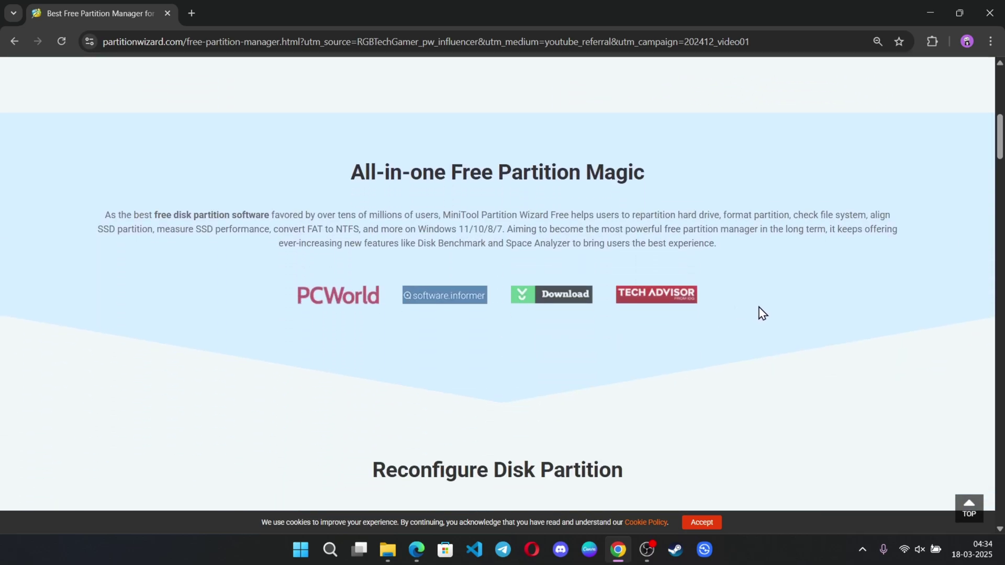
pyautogui.scroll(-6, 766, 317)
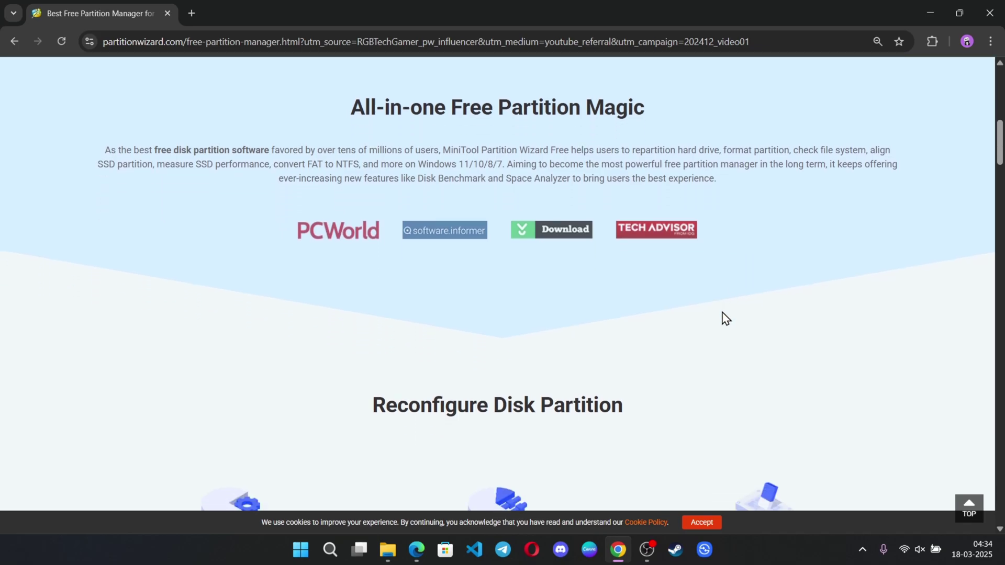
pyautogui.scroll(1, 780, 288)
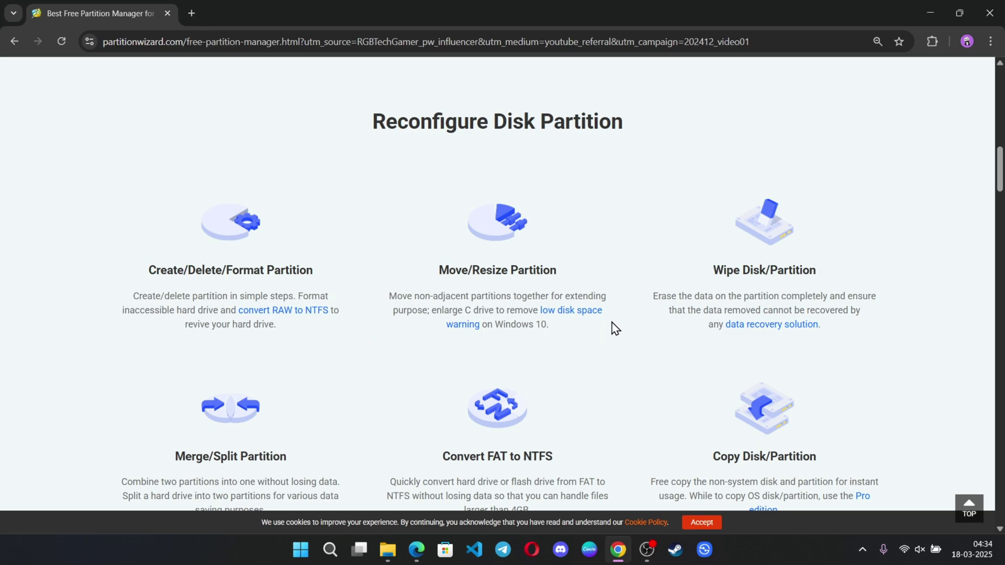
pyautogui.scroll(-1, 712, 324)
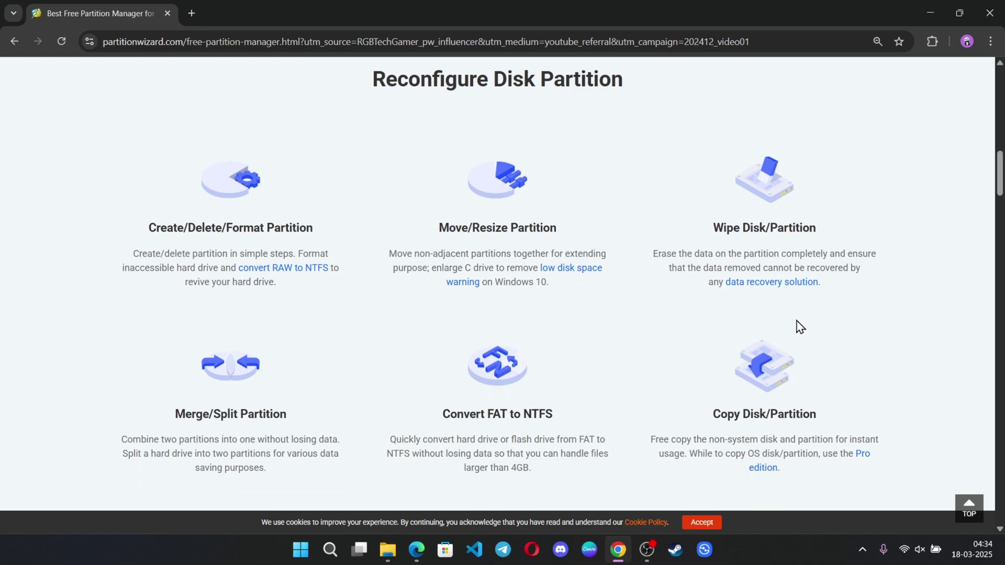
pyautogui.scroll(-3, 824, 326)
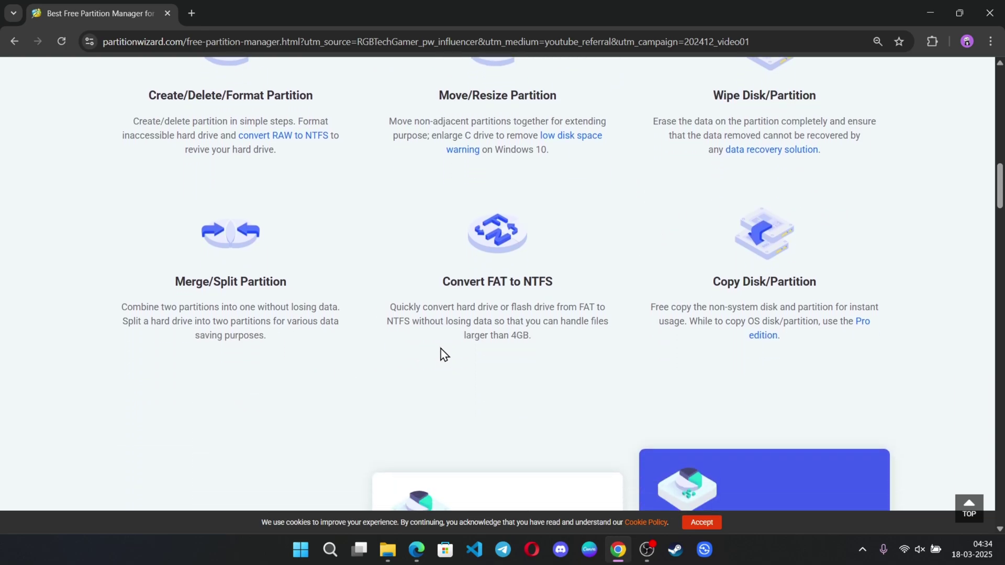
pyautogui.scroll(-1, 830, 329)
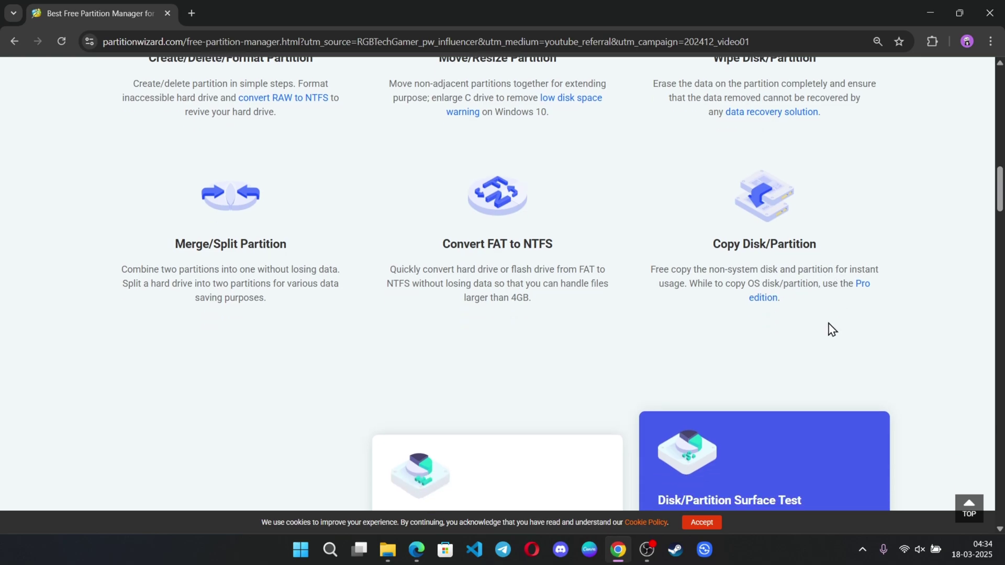
pyautogui.scroll(-6, 810, 320)
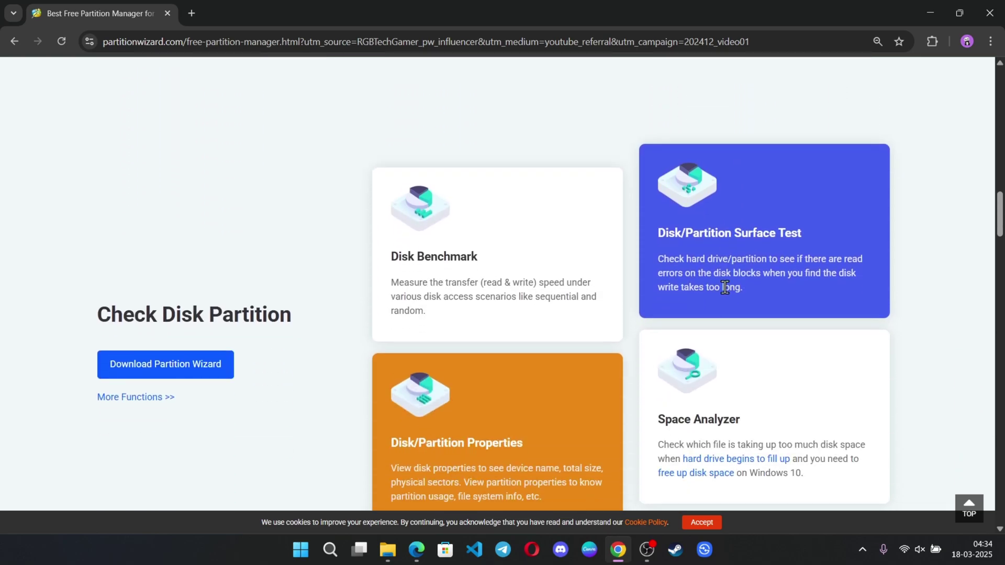
pyautogui.scroll(-1, 713, 285)
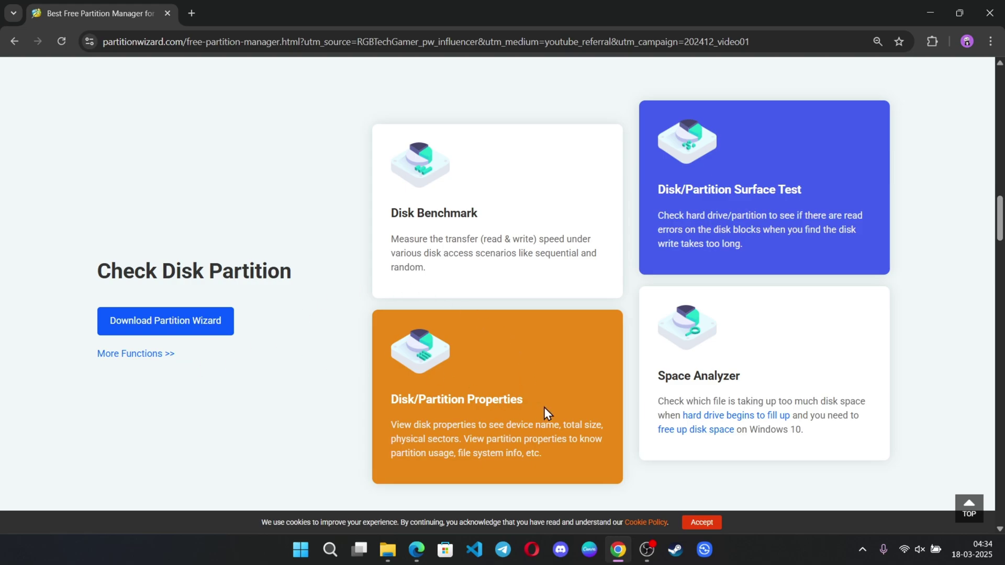
pyautogui.scroll(-2, 545, 407)
pyautogui.scroll(10, 250, 330)
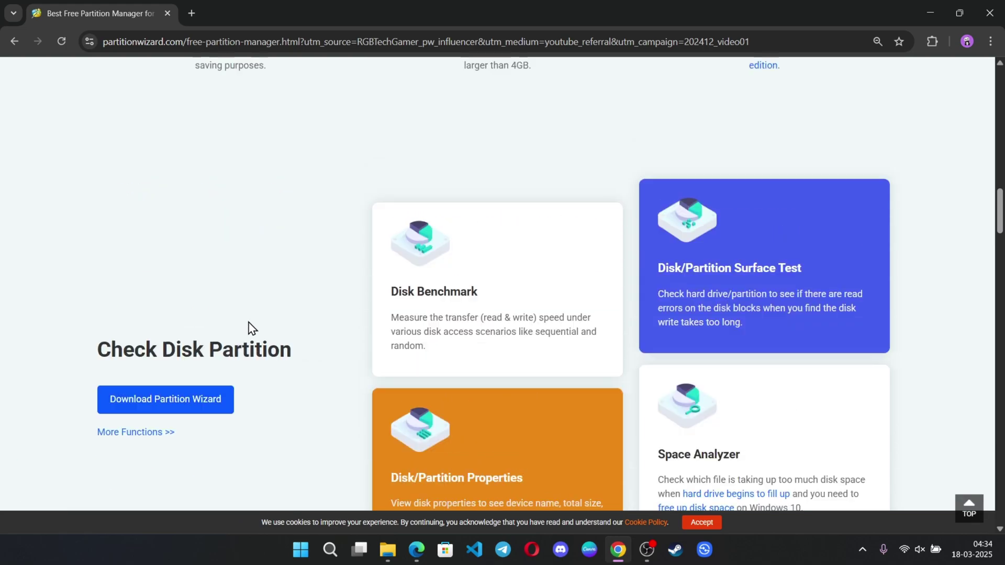
pyautogui.scroll(8, 249, 329)
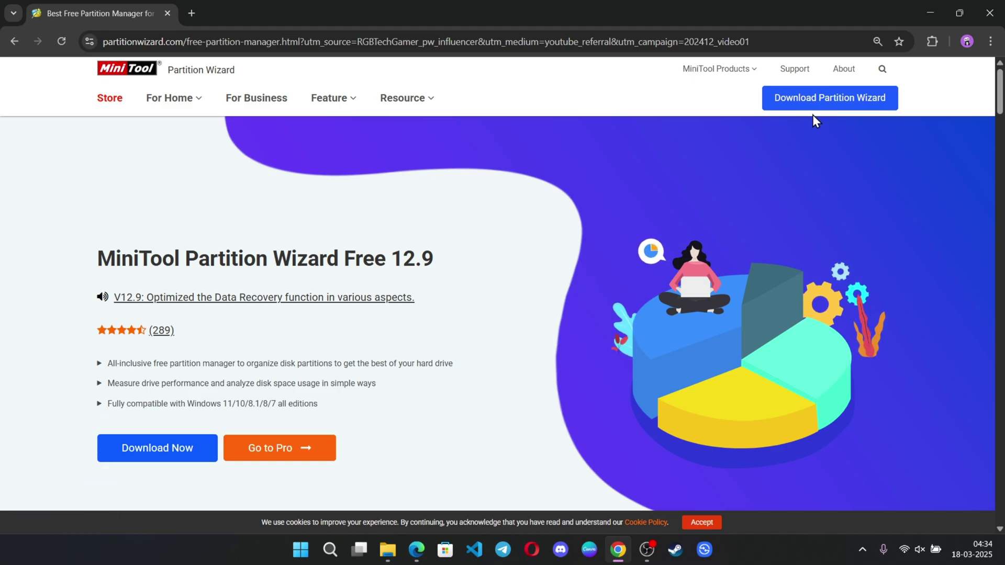
# Download the Free Edition installer pw-free-online (1).exe and show it in its folder.
pyautogui.moveTo(823, 104)
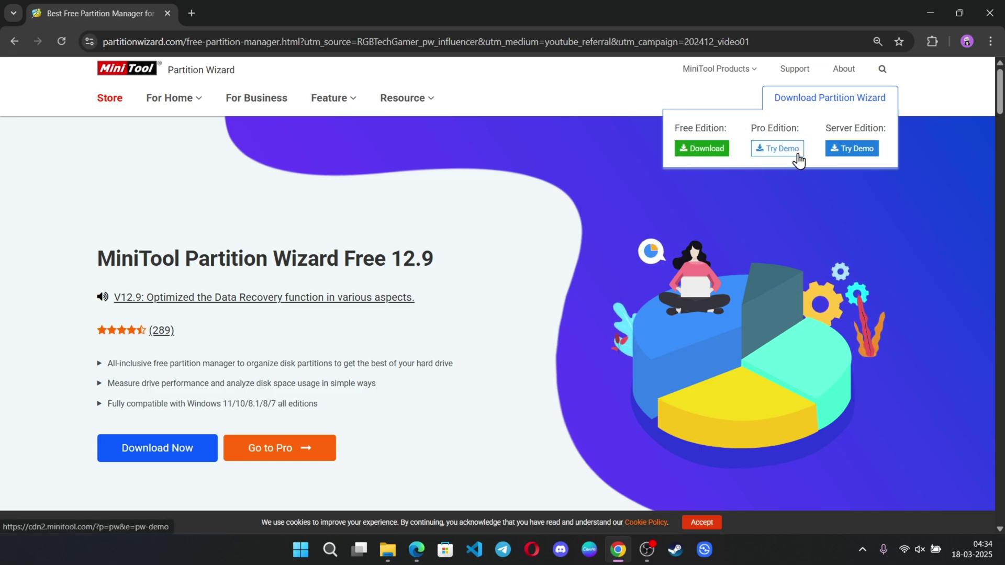
pyautogui.click(708, 152)
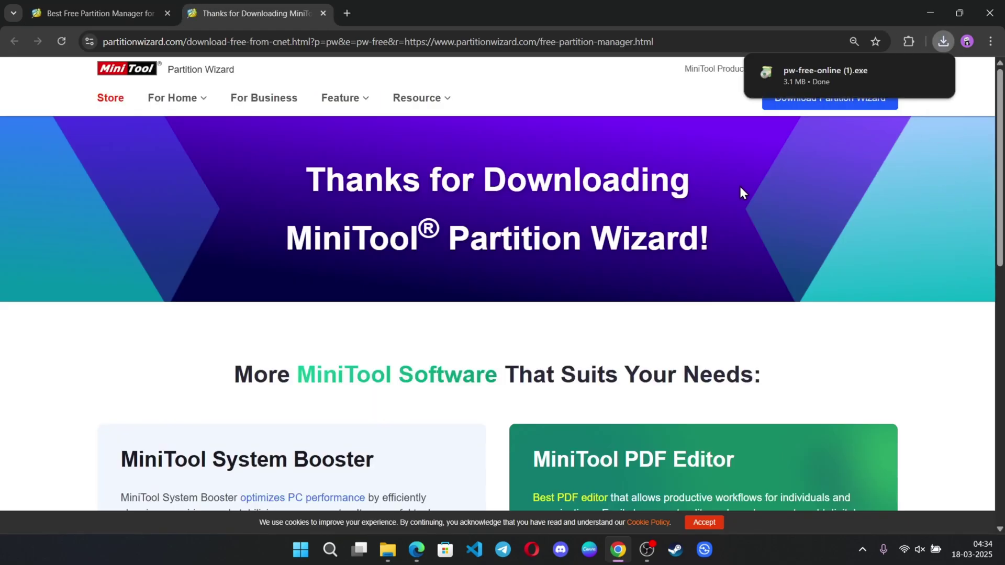
pyautogui.click(834, 73)
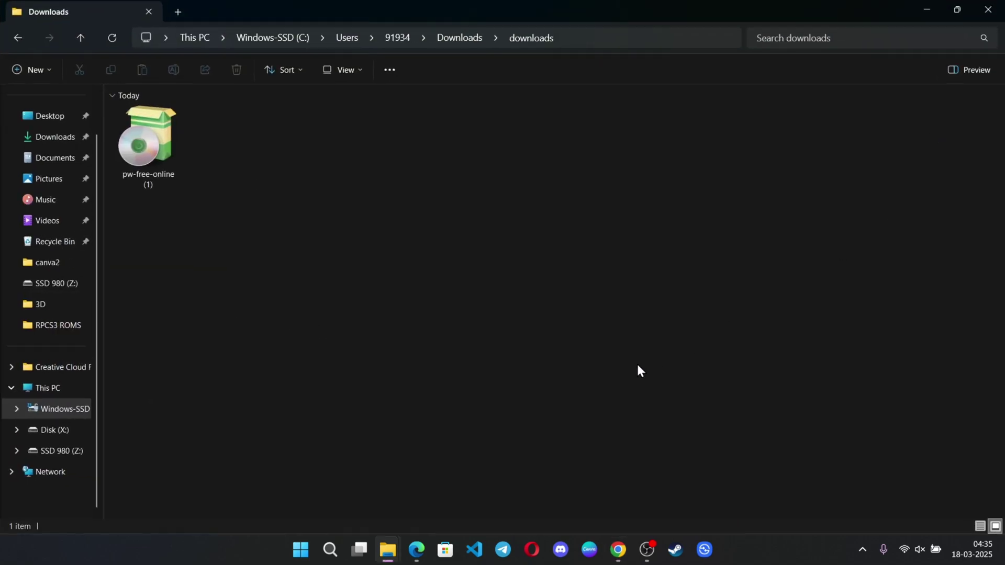
# Install Partition Wizard 12.9 in English into the existing MiniTool Partition Wizard 12 folder and launch it.
pyautogui.doubleClick(155, 152)
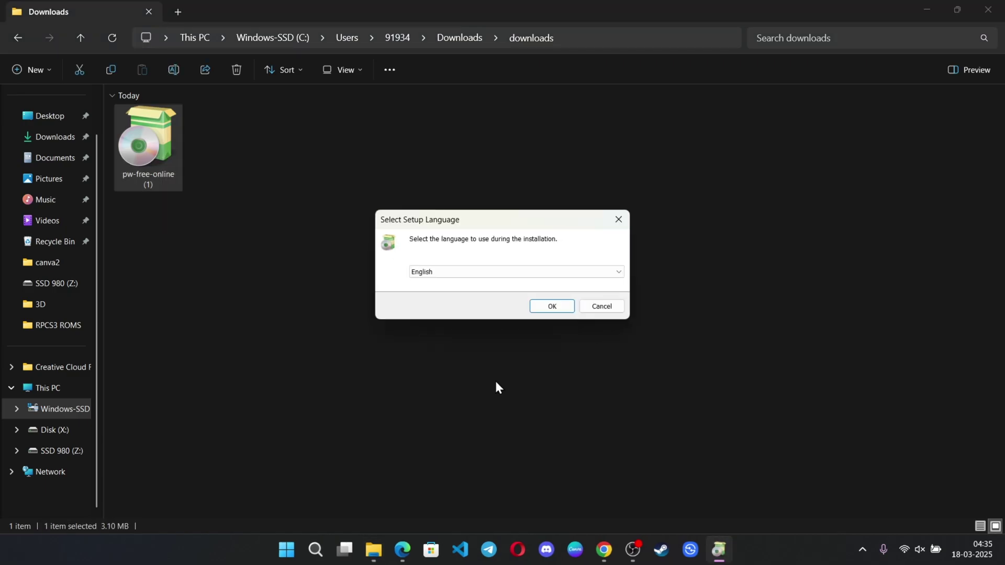
pyautogui.click(564, 308)
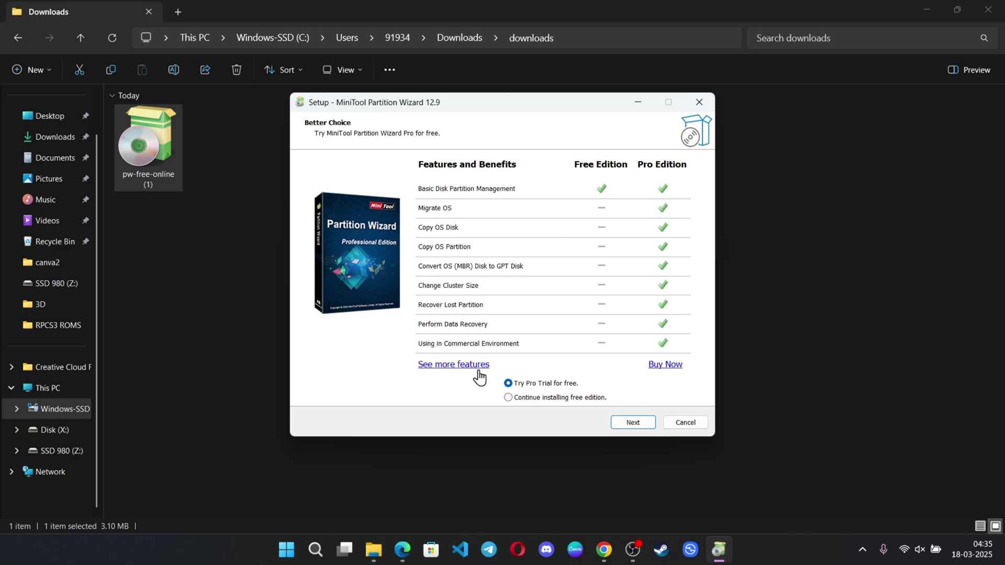
pyautogui.click(633, 424)
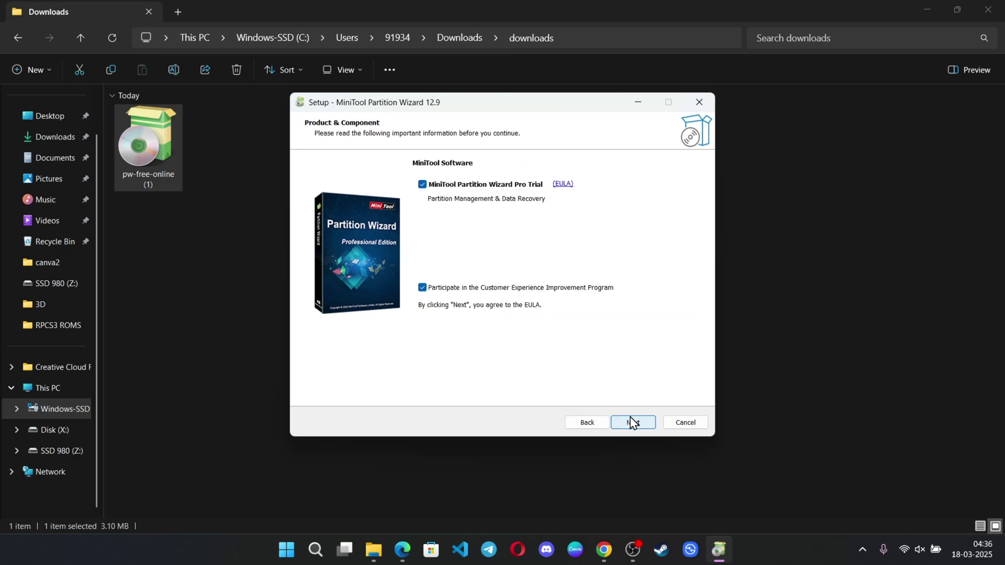
pyautogui.click(633, 423)
pyautogui.click(633, 424)
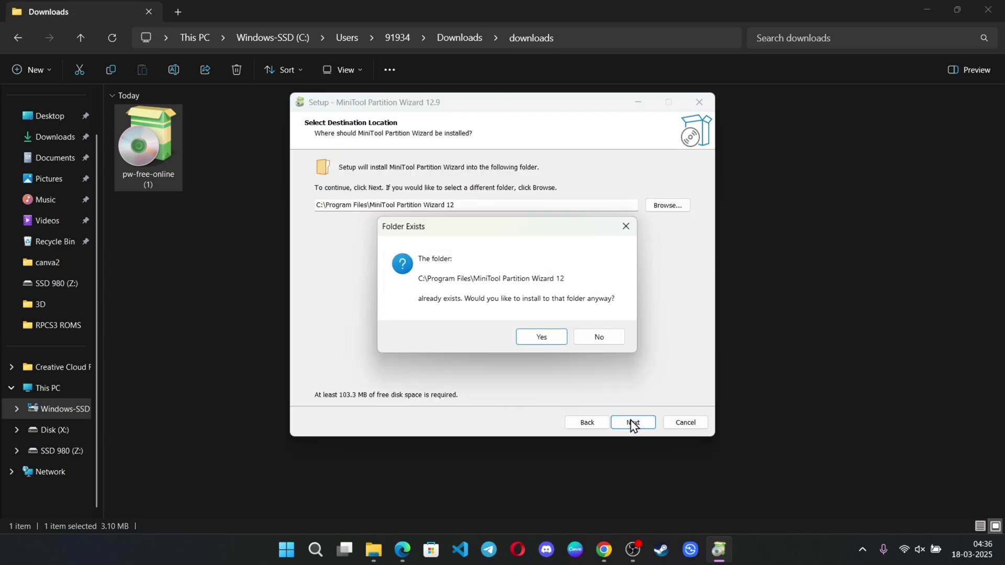
pyautogui.click(544, 341)
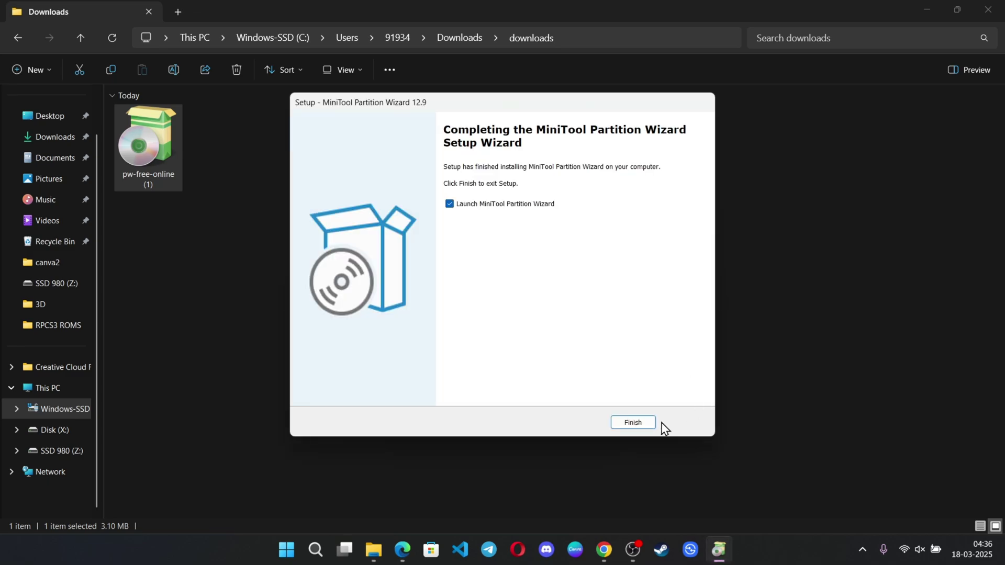
pyautogui.click(645, 423)
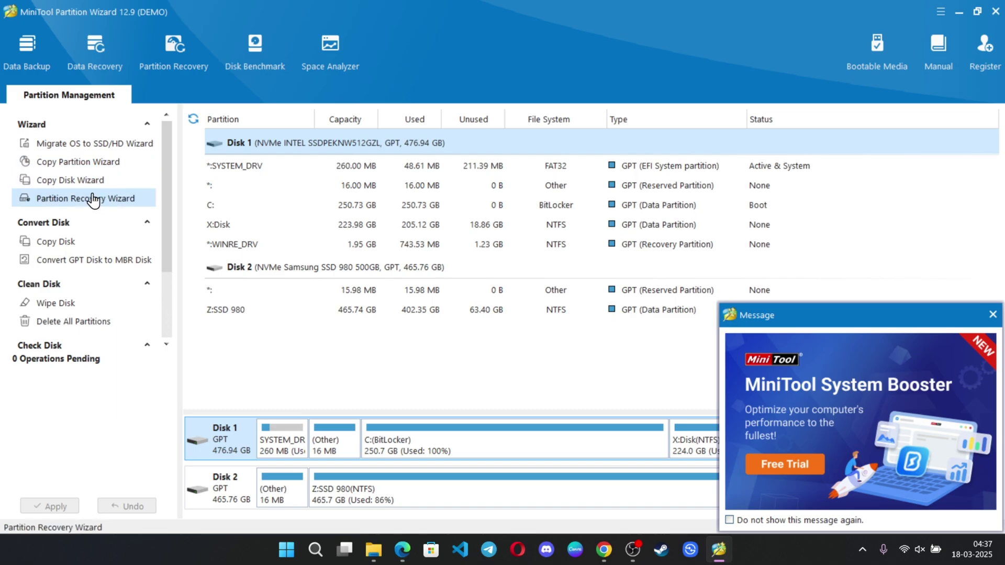
# Scroll the left action panel to browse Partition Wizard's wizards.
pyautogui.scroll(-4, 165, 262)
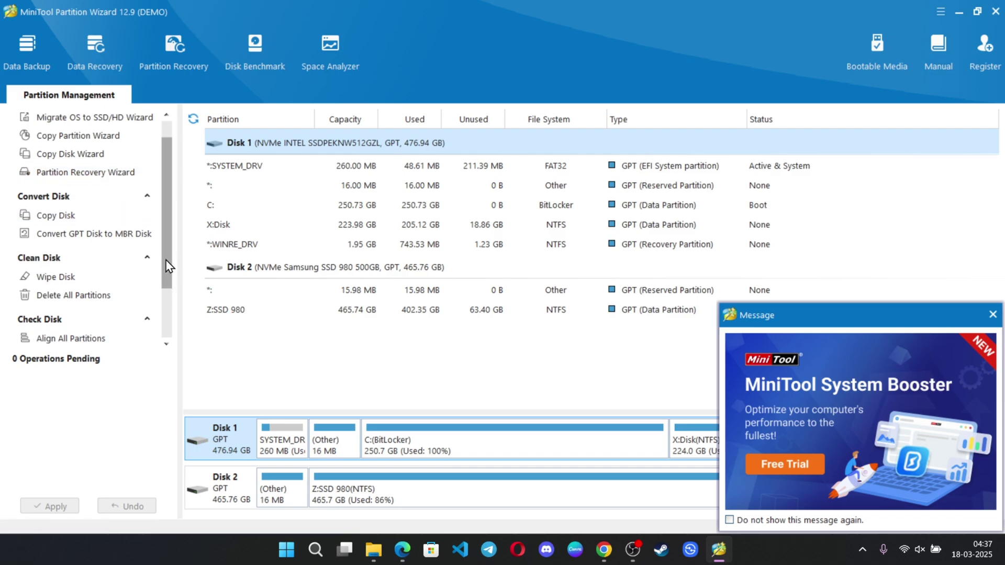
pyautogui.scroll(-1, 162, 259)
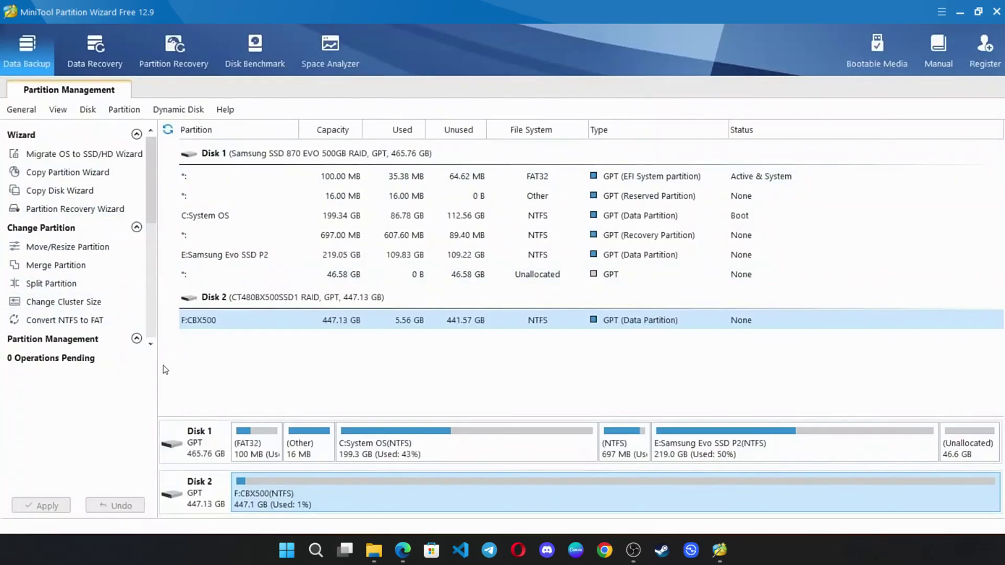
# Split F:CBX500 into 245.61 GB F: and 201.52 GB D:, then undo the split.
pyautogui.rightClick(373, 498)
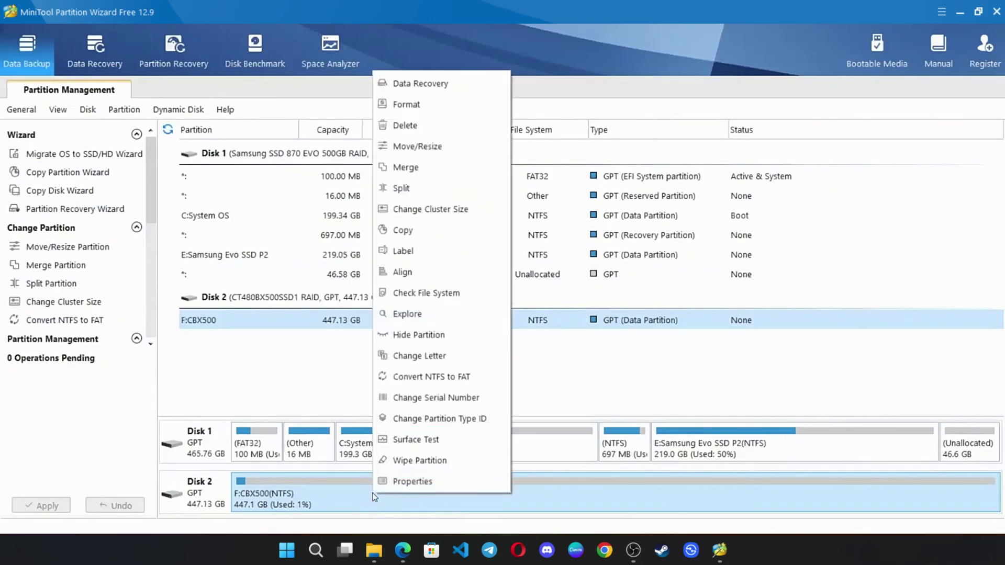
pyautogui.click(451, 195)
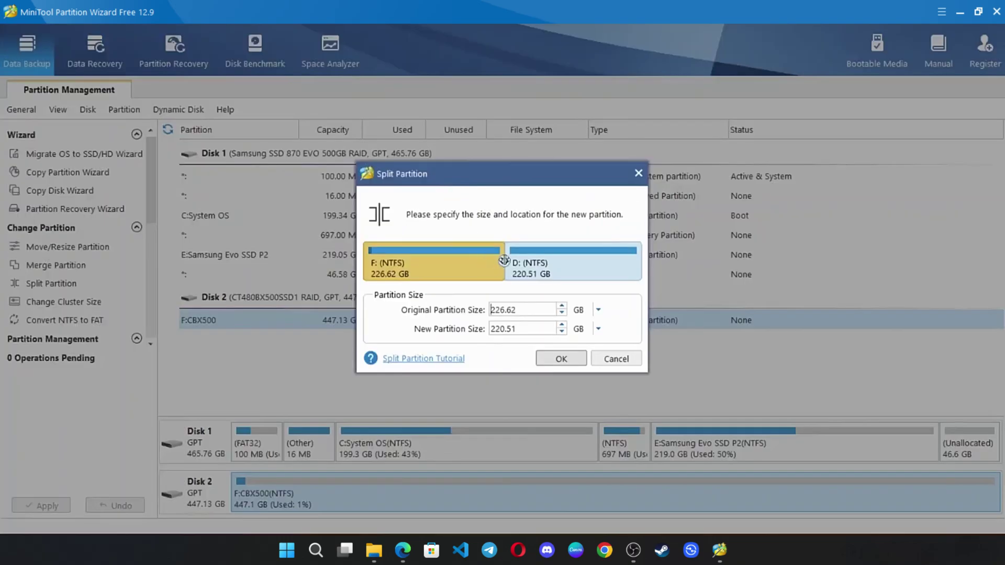
pyautogui.moveTo(503, 260)
pyautogui.mouseDown()
pyautogui.moveTo(448, 260)
pyautogui.moveTo(535, 260)
pyautogui.moveTo(516, 259)
pyautogui.mouseUp()
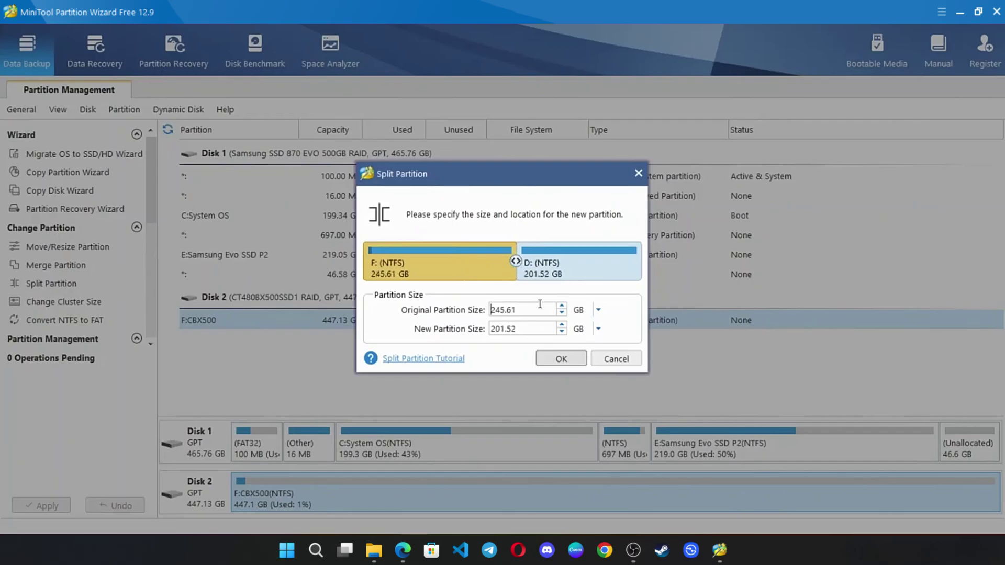
pyautogui.click(569, 359)
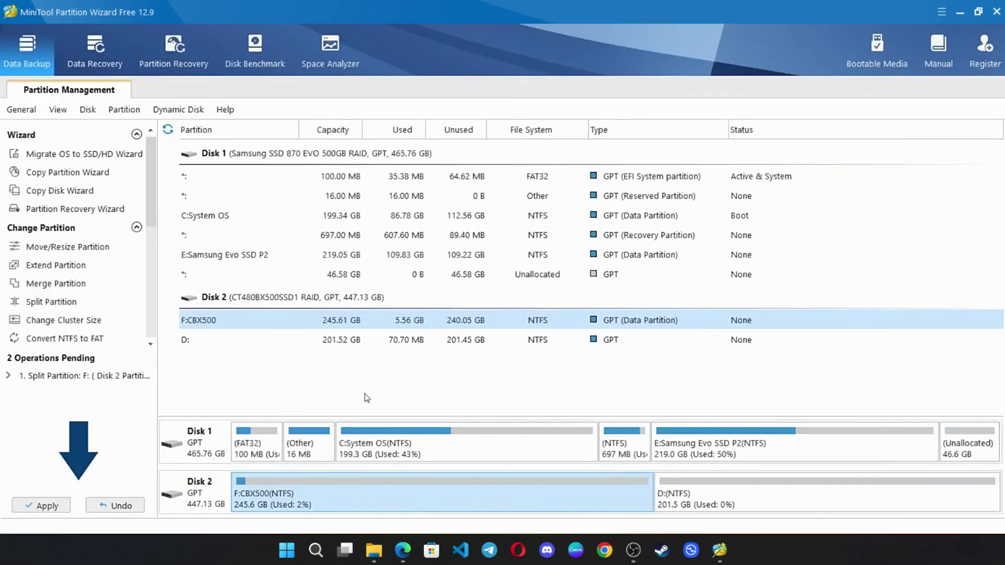
pyautogui.click(709, 451)
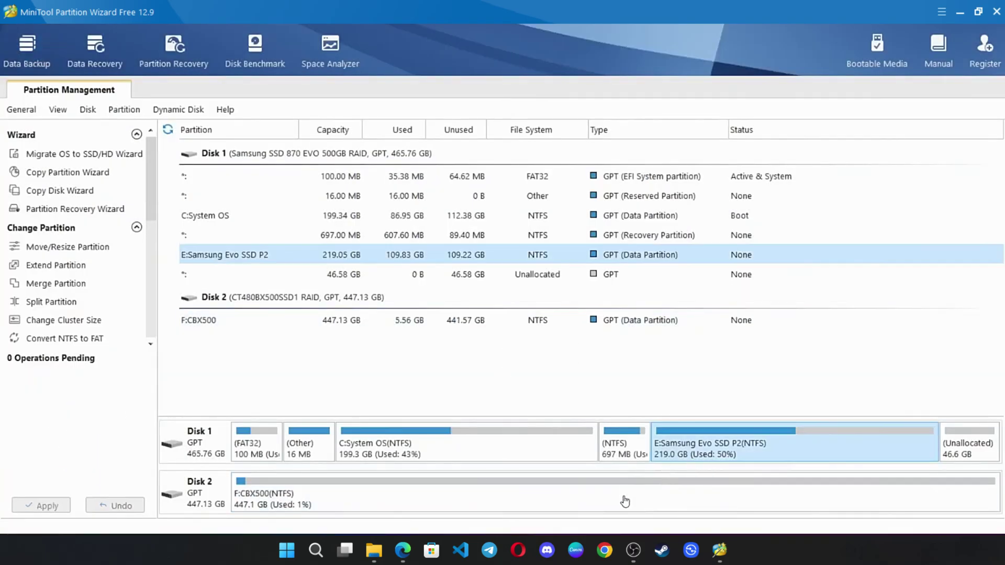
# Start merging F:CBX500, keeping it as the partition to expand.
pyautogui.rightClick(624, 500)
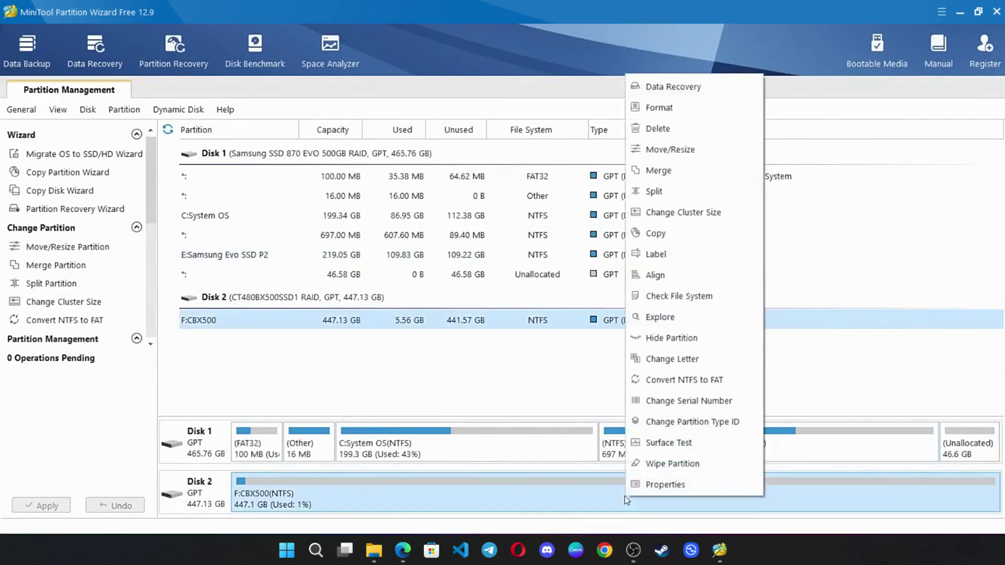
pyautogui.click(711, 169)
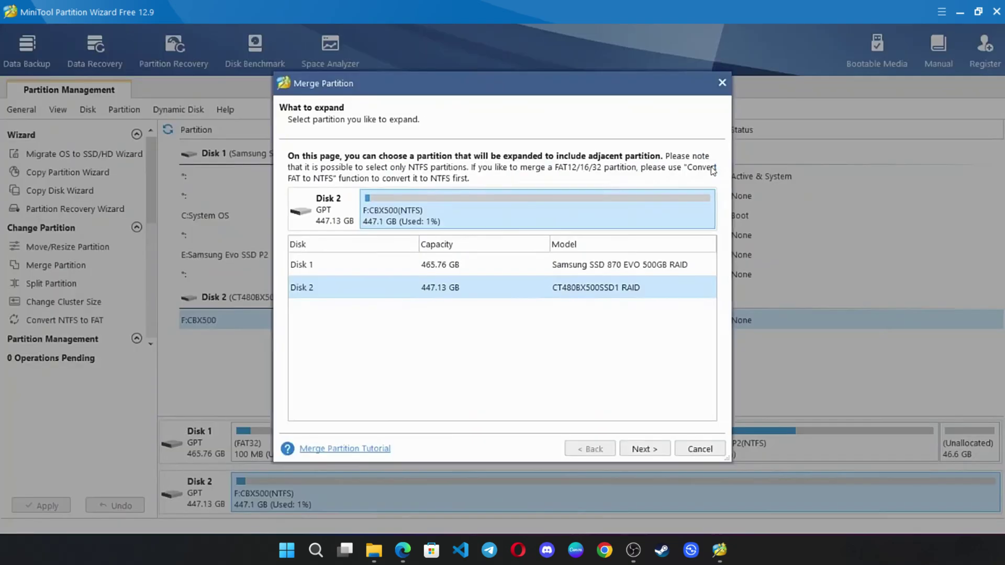
pyautogui.click(657, 453)
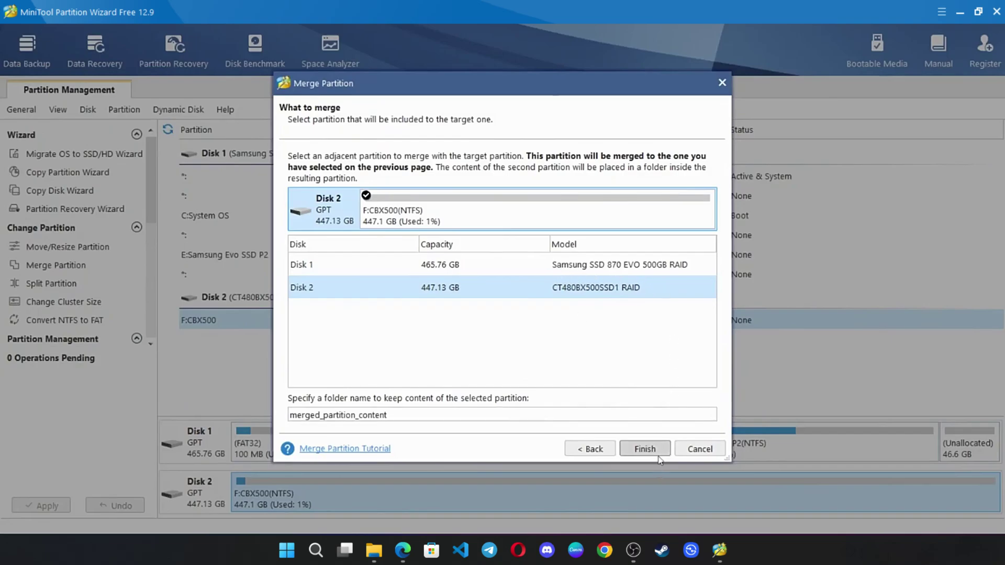
# Cancel the merge, then preview resizing F:CBX500 to about 252.59 GB and its available drive letters.
pyautogui.click(699, 448)
pyautogui.rightClick(664, 497)
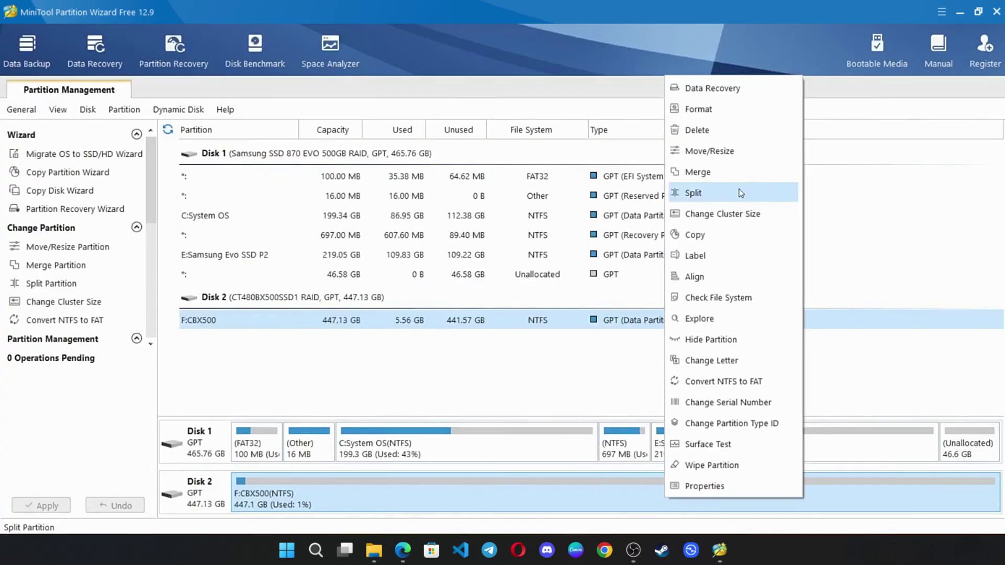
pyautogui.click(722, 151)
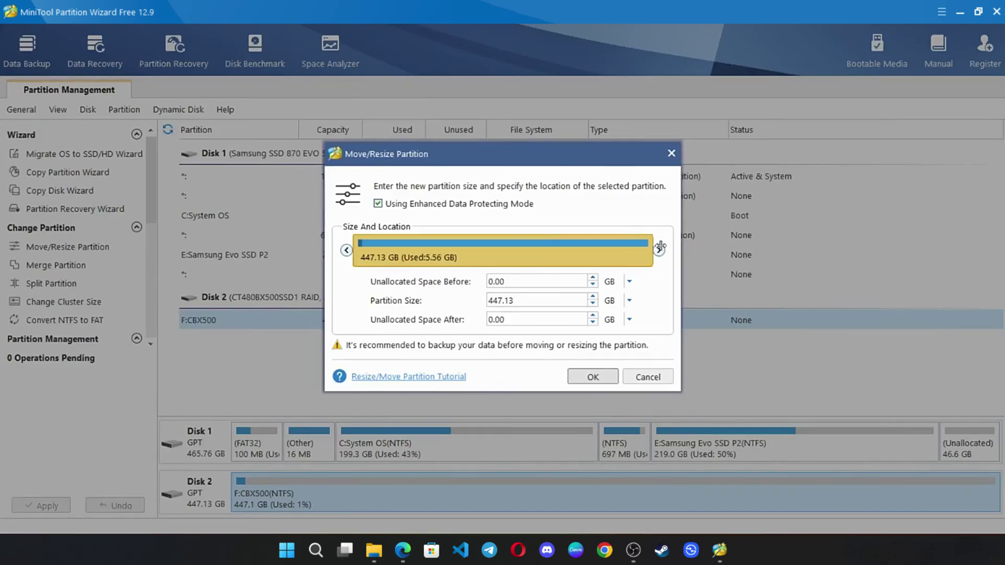
pyautogui.moveTo(659, 250); pyautogui.dragTo(405, 277)
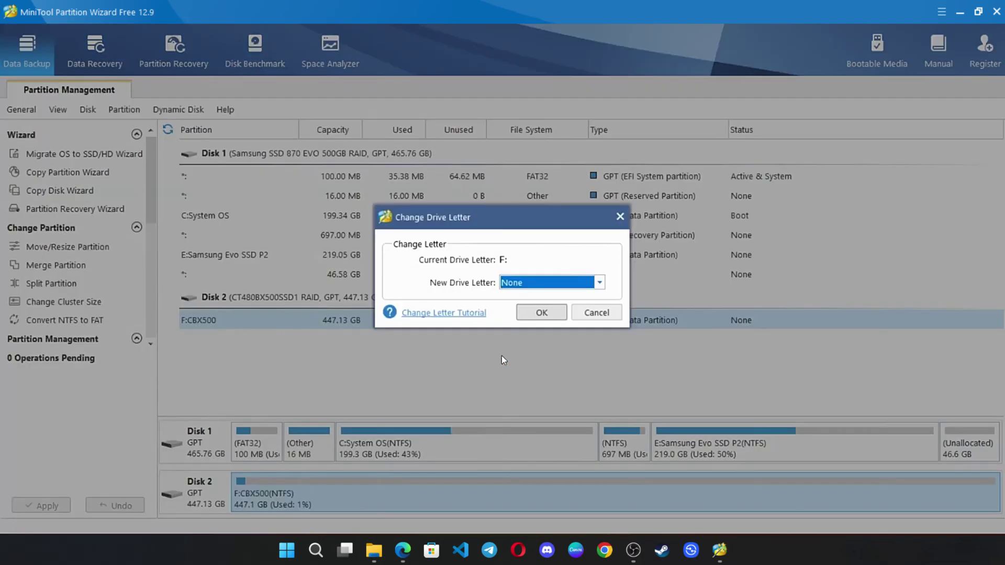
pyautogui.click(601, 284)
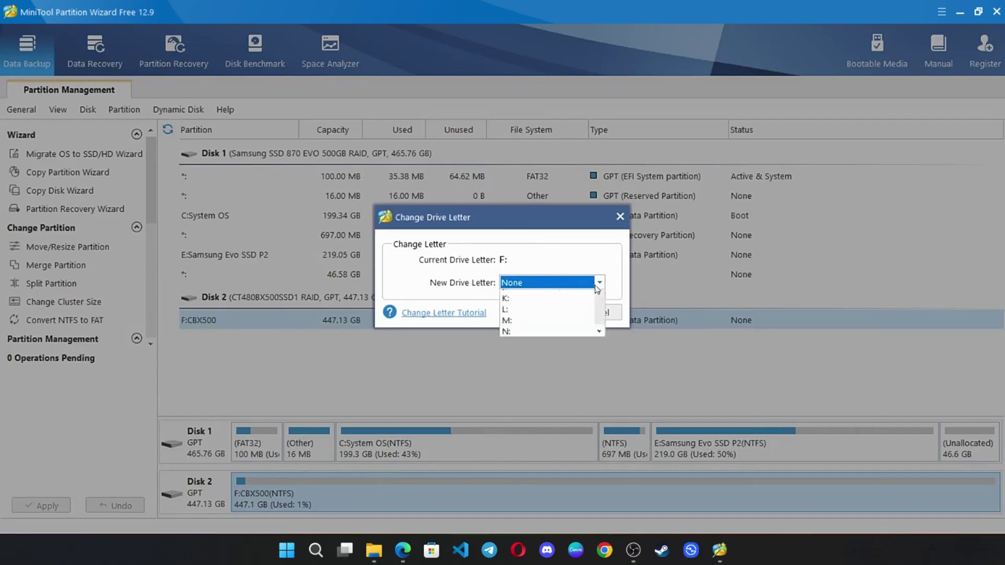
pyautogui.scroll(-4, 526, 382)
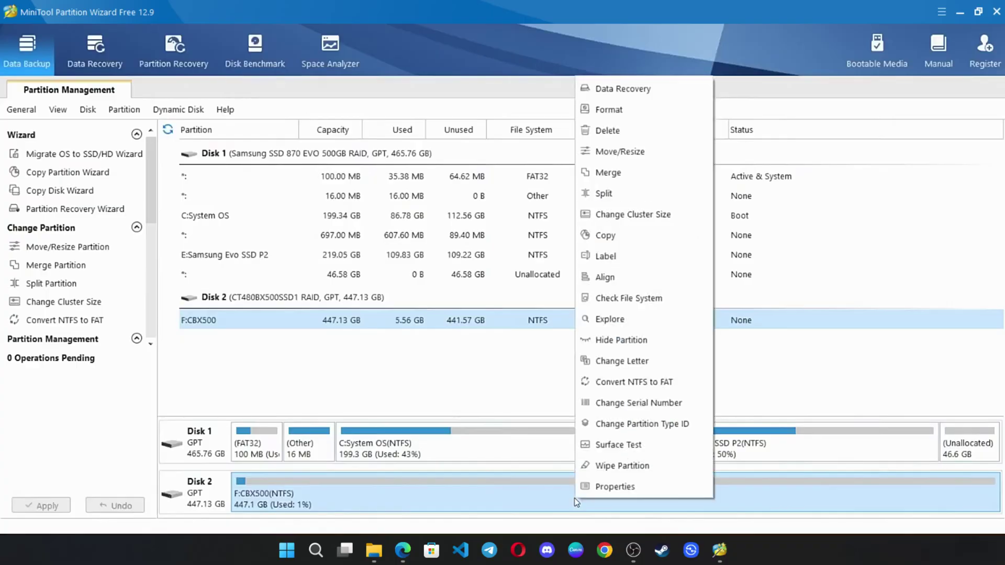
# Scan F: for recoverable files and tick the Deleted Files folder.
pyautogui.click(617, 89)
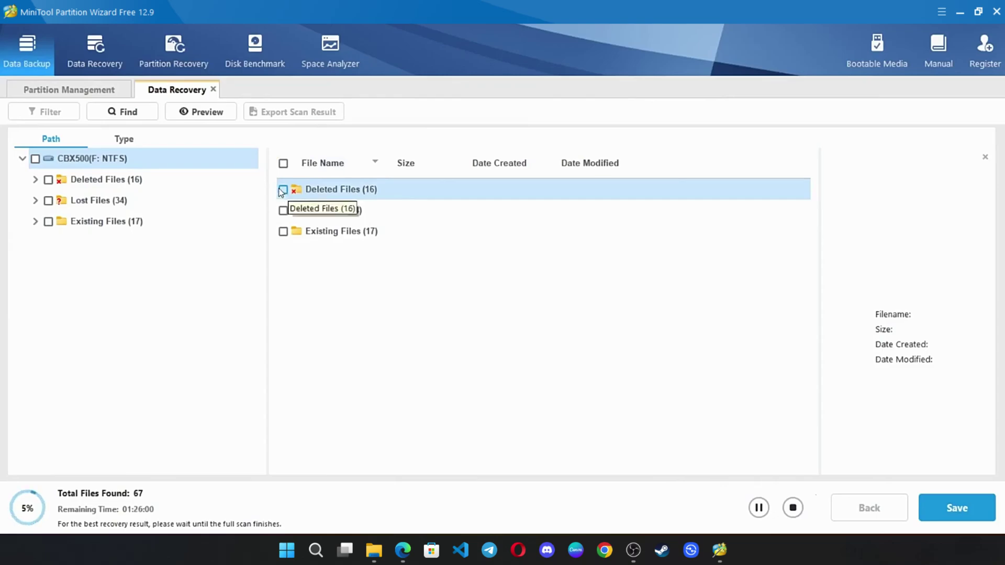
pyautogui.click(48, 180)
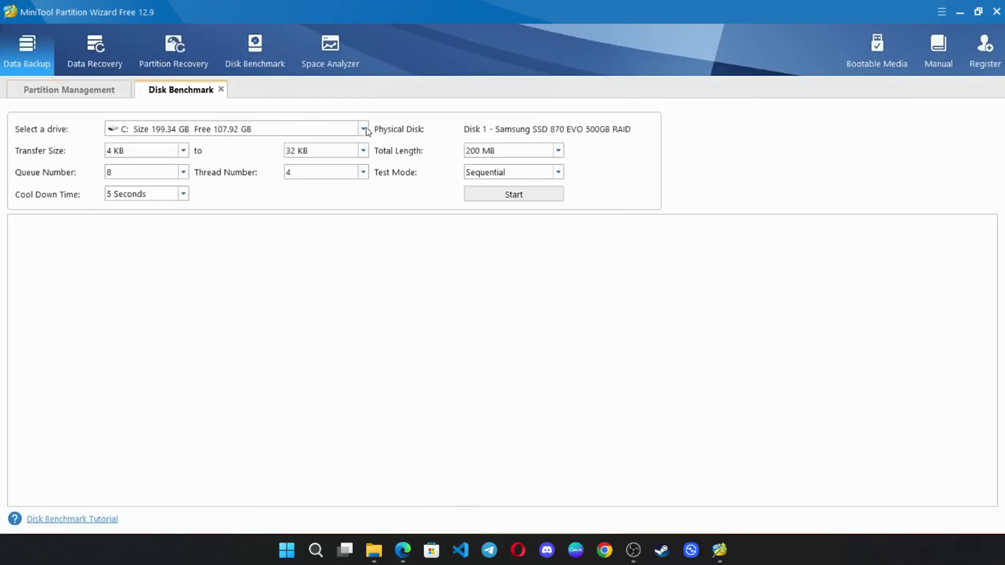
# Run a Disk Benchmark speed test on drive F:.
pyautogui.click(363, 130)
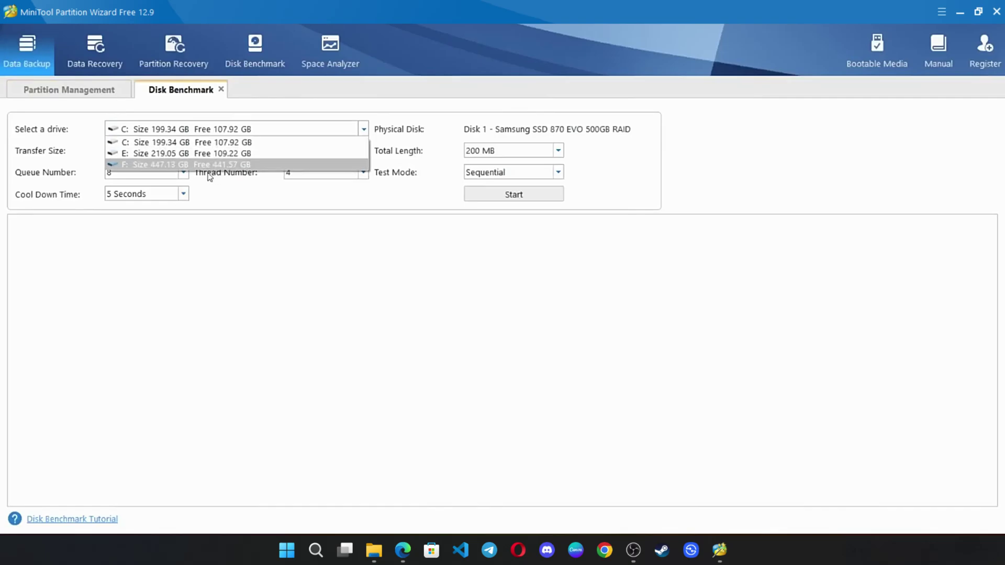
pyautogui.click(188, 167)
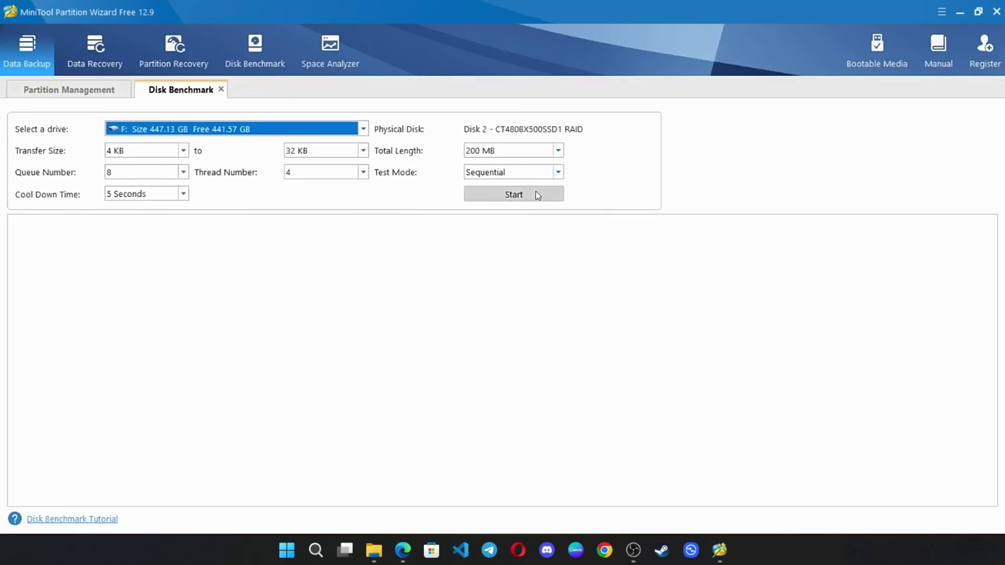
pyautogui.click(497, 196)
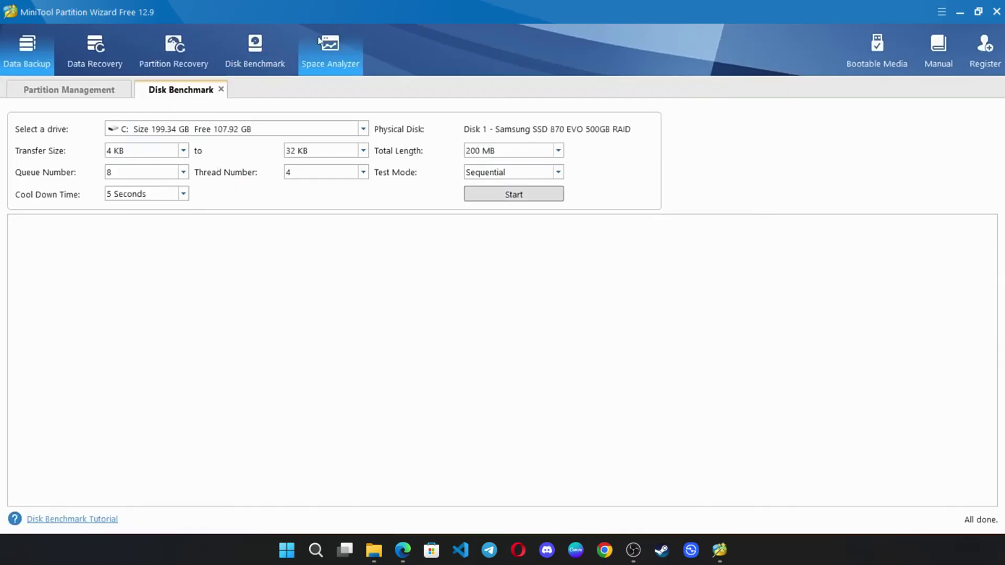
# Analyze space usage on drive E: with Space Analyzer.
pyautogui.click(331, 50)
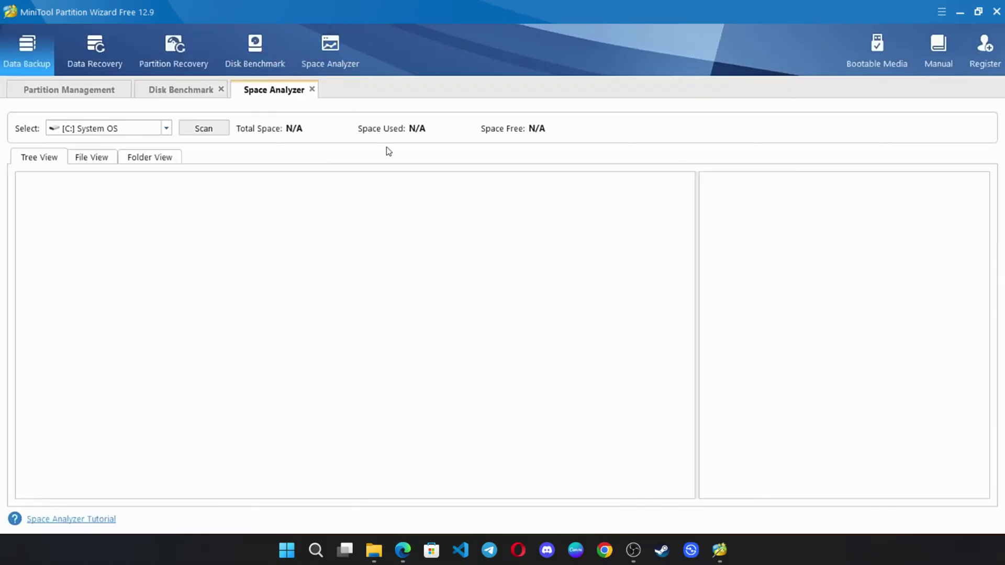
pyautogui.click(166, 128)
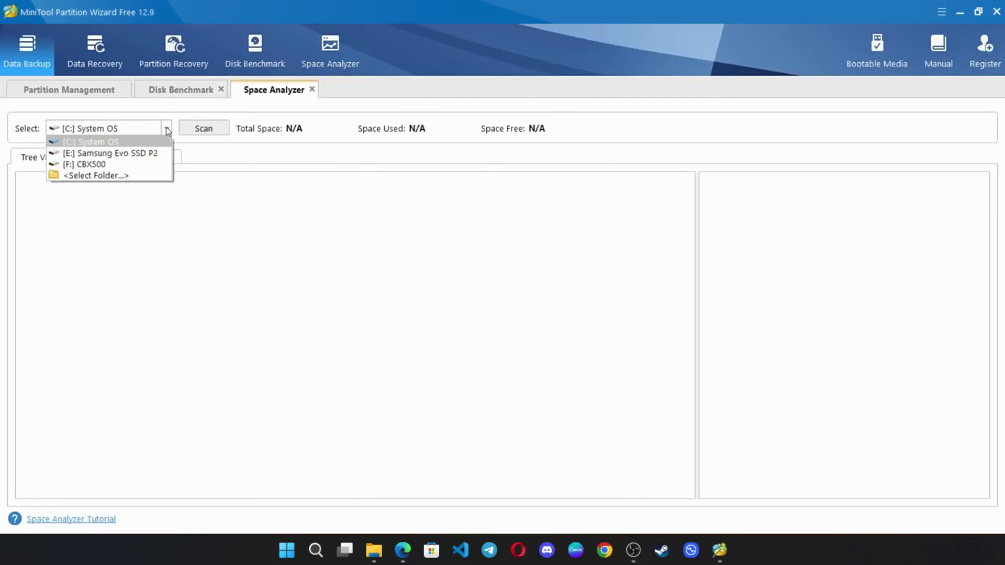
pyautogui.click(119, 152)
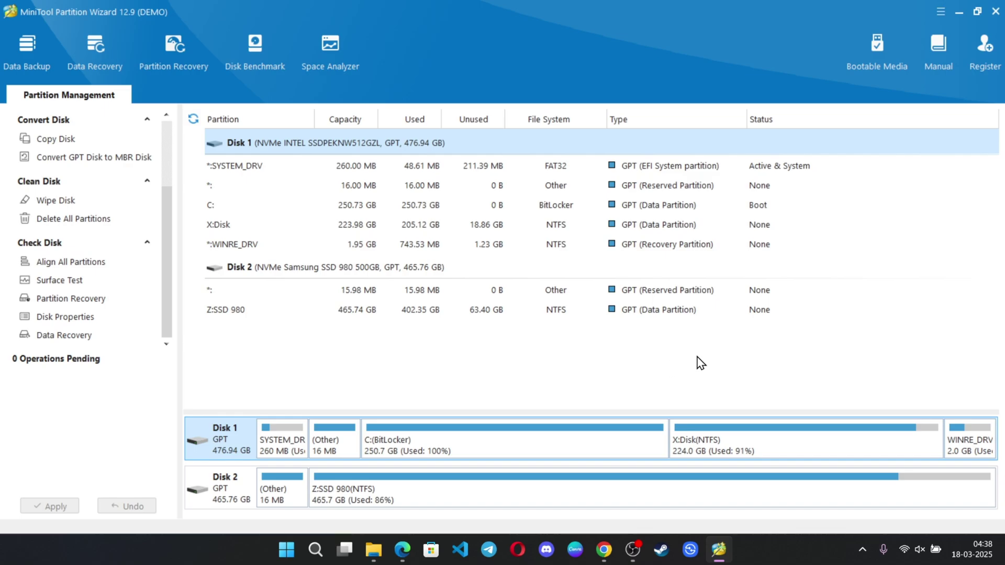
# Open the online User Manual in Edge and scroll through its sections.
pyautogui.click(941, 52)
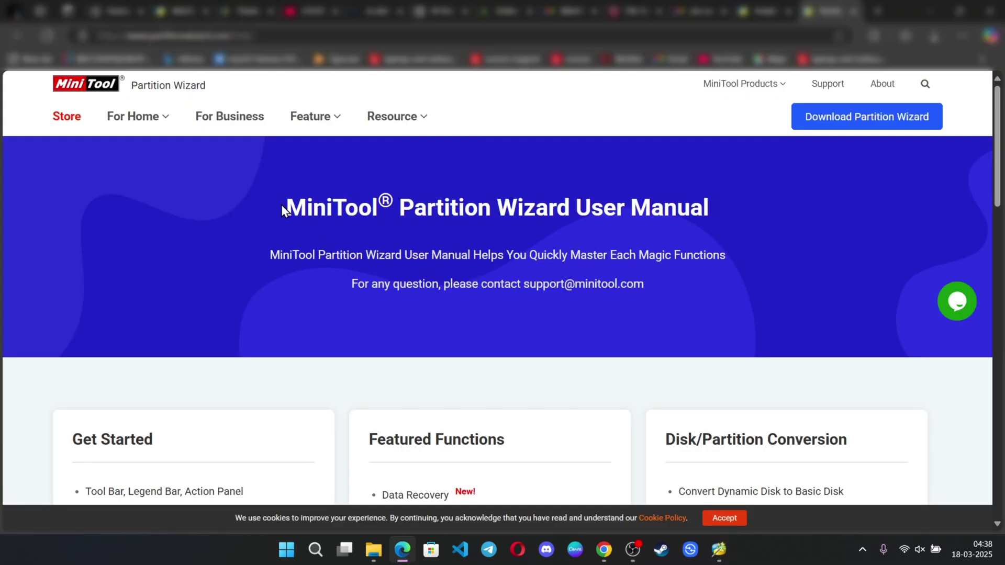
pyautogui.scroll(-4, 282, 210)
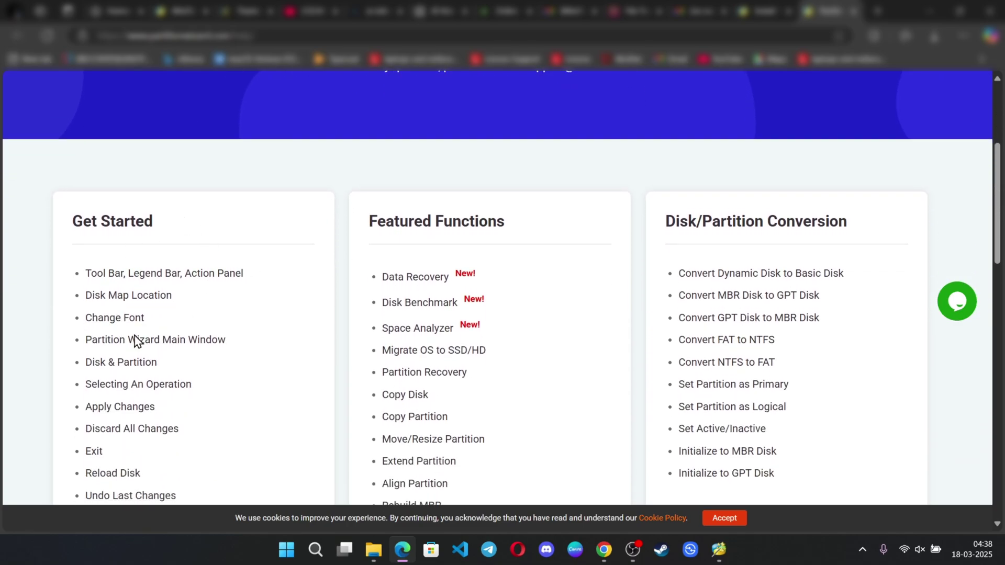
pyautogui.scroll(-8, 135, 340)
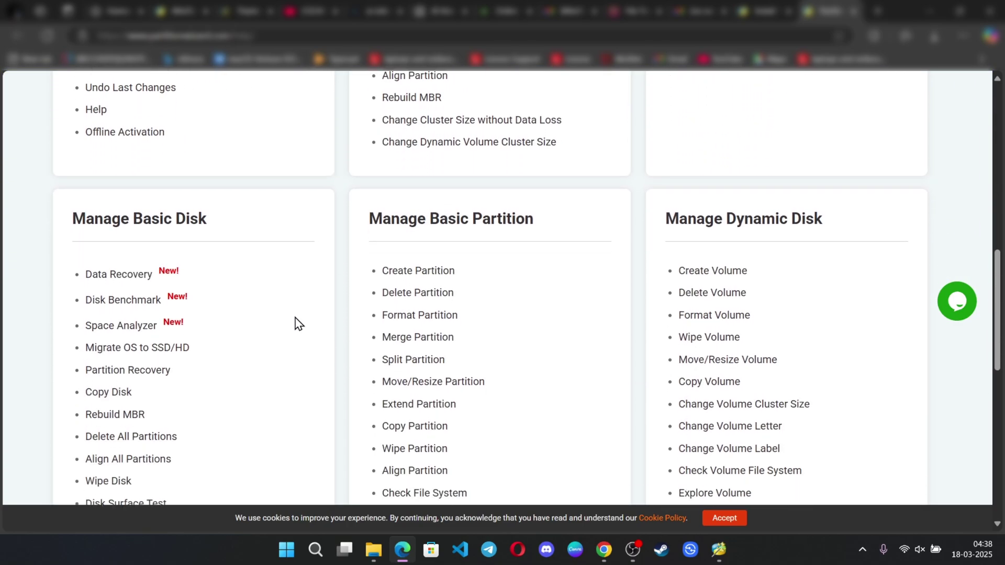
pyautogui.scroll(8, 549, 314)
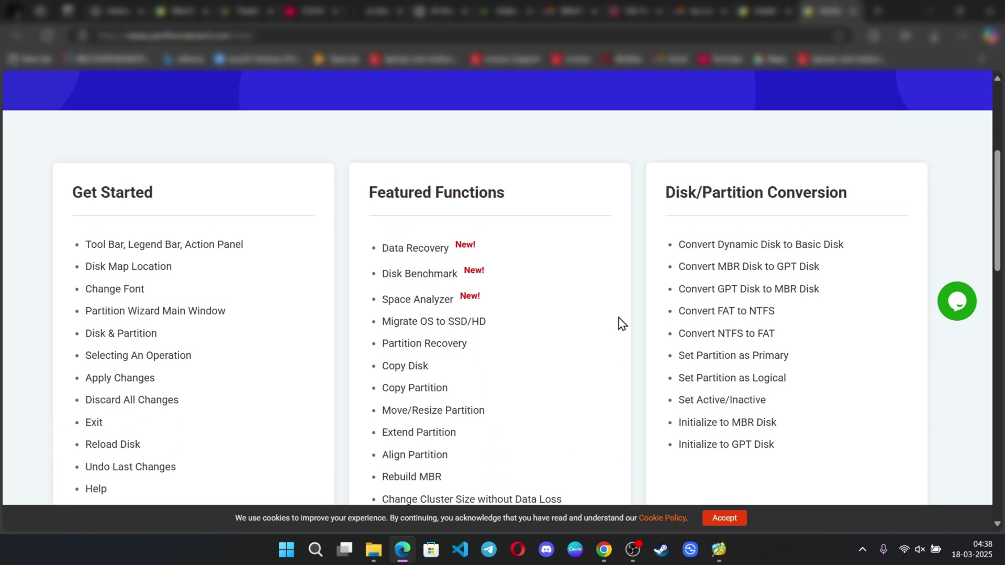
pyautogui.scroll(5, 619, 323)
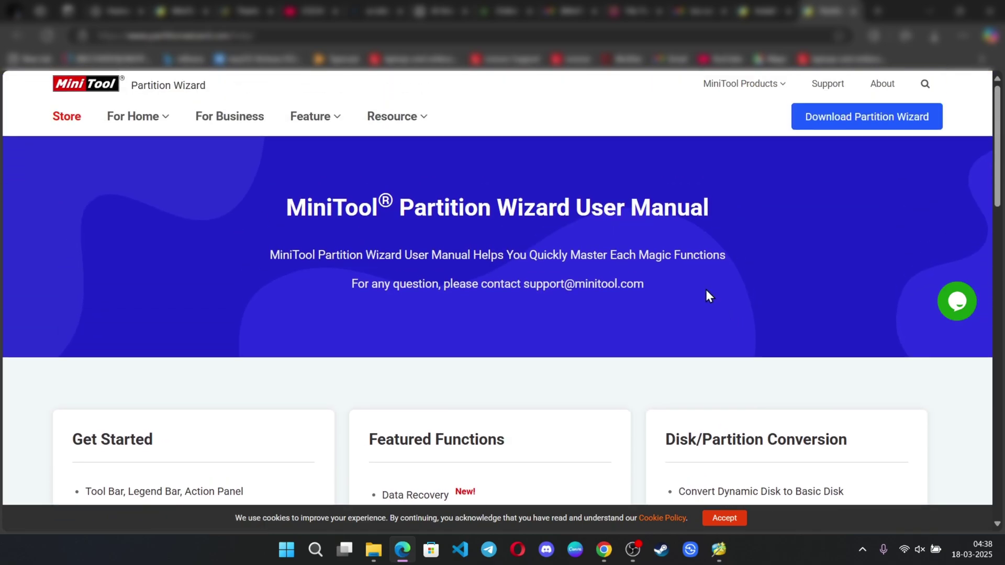
# Minimize the browser and bring up the registration pricing plans.
pyautogui.click(932, 20)
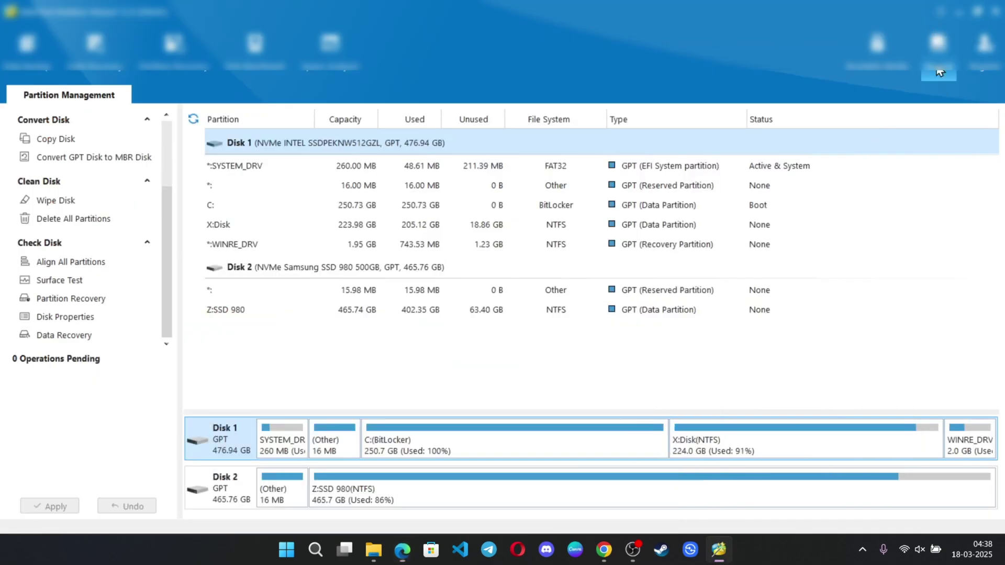
pyautogui.click(984, 59)
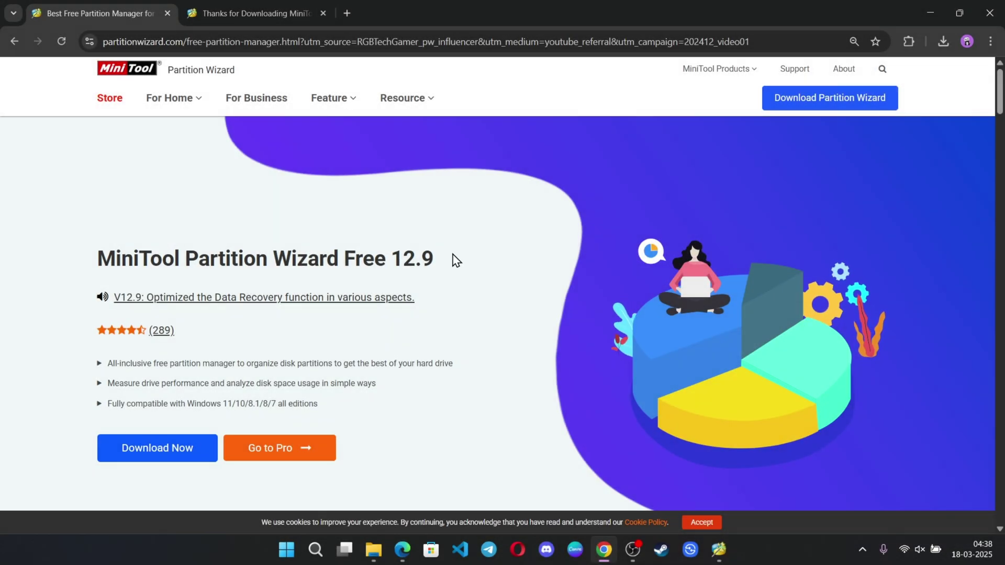
pyautogui.scroll(-1, 456, 260)
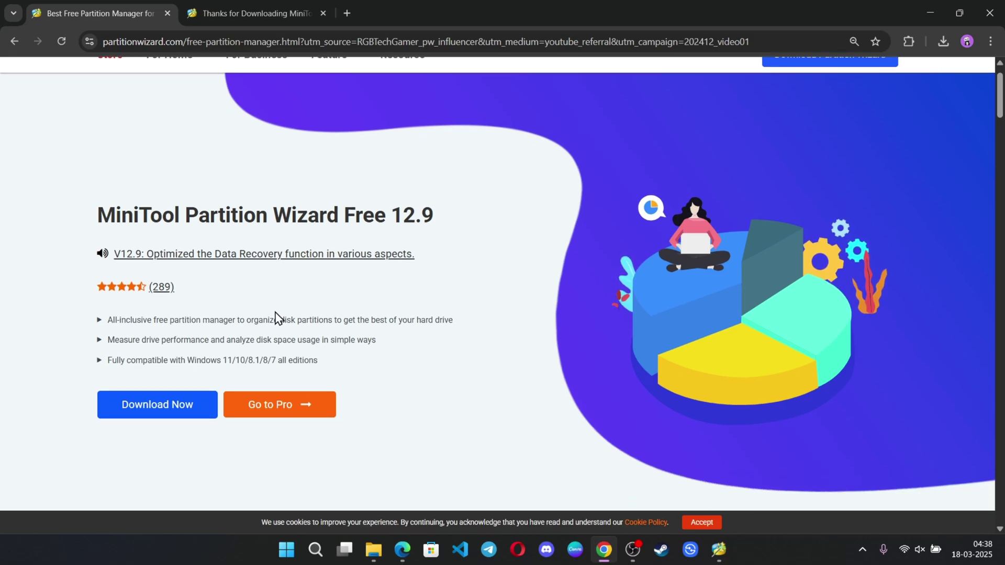
pyautogui.scroll(1, 414, 377)
pyautogui.scroll(-1, 450, 369)
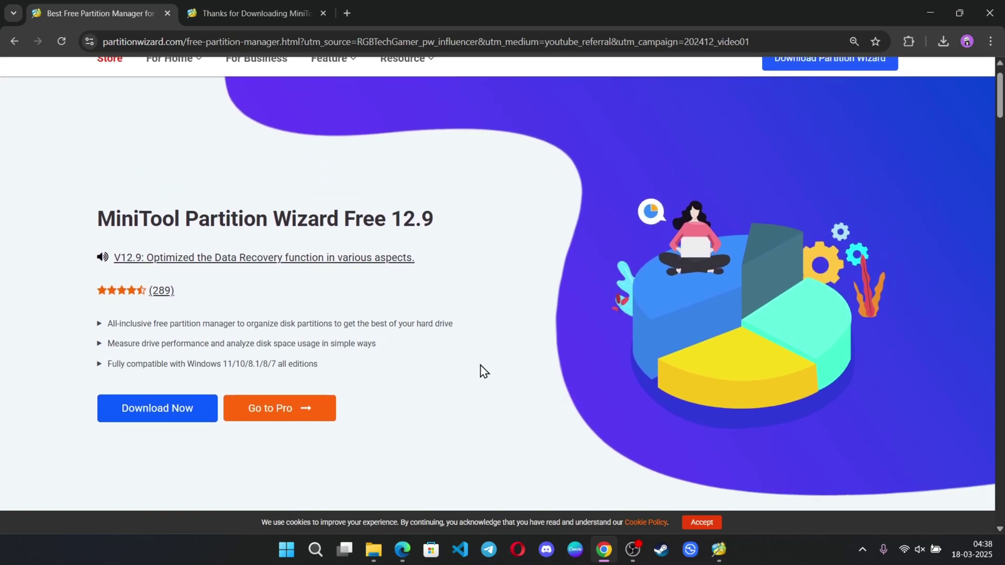
pyautogui.scroll(1, 485, 371)
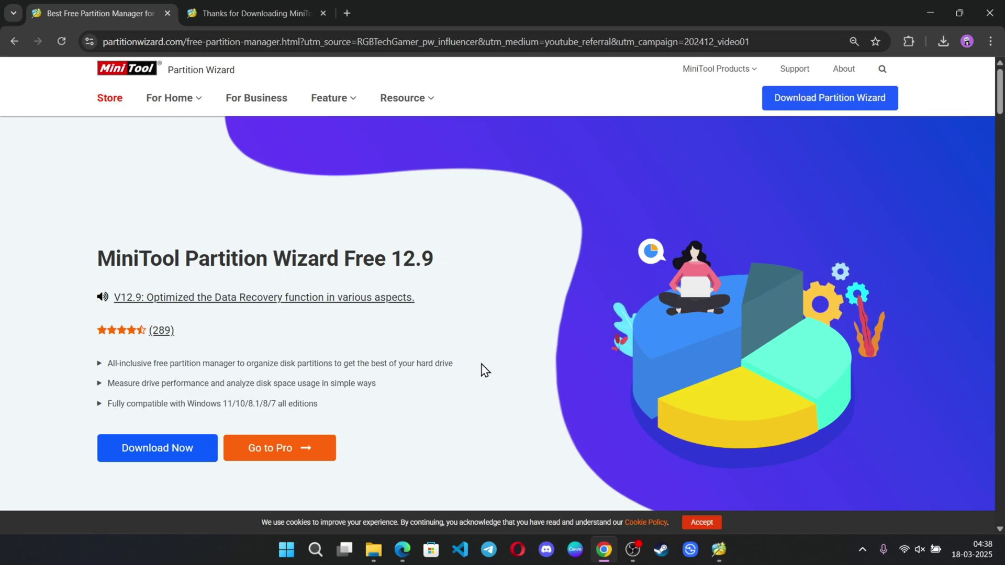
pyautogui.scroll(-10, 485, 371)
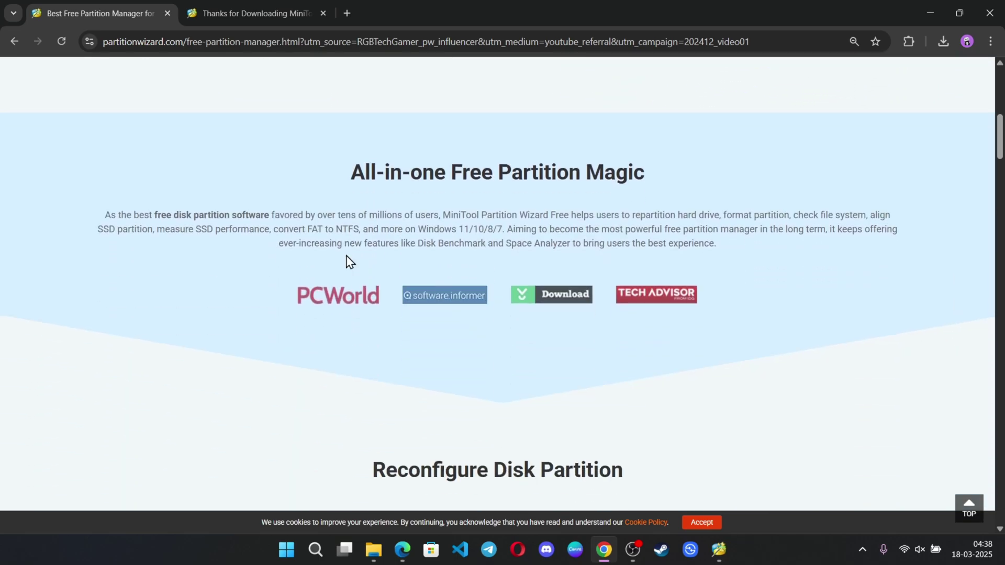
pyautogui.scroll(-7, 419, 351)
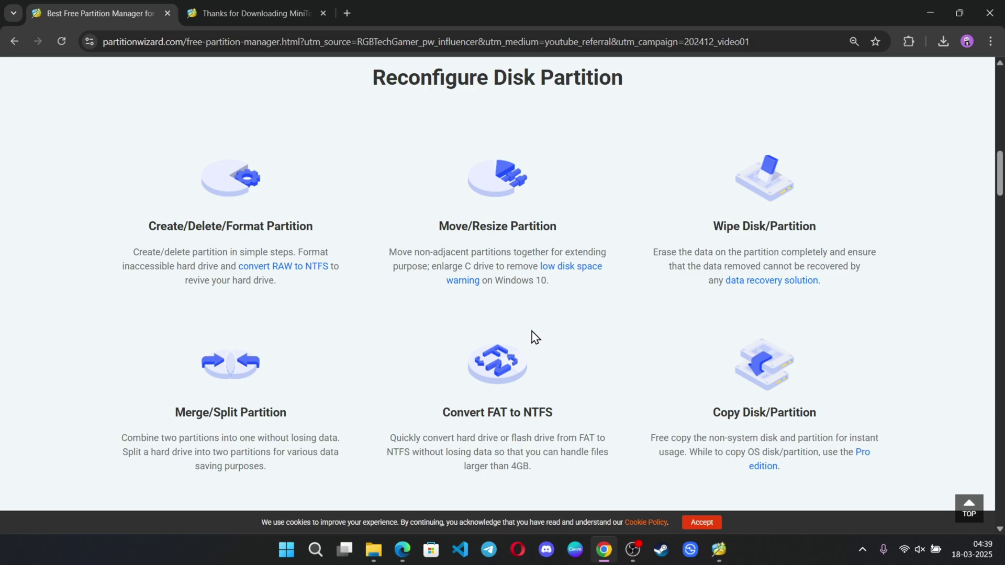
pyautogui.scroll(1, 628, 355)
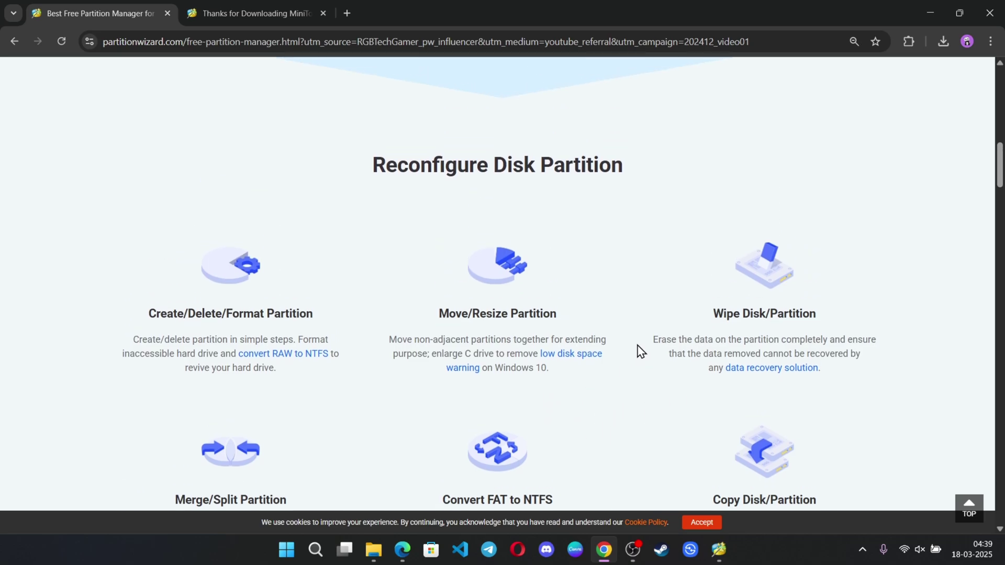
pyautogui.scroll(-1, 633, 340)
pyautogui.scroll(1, 622, 321)
pyautogui.scroll(8, 621, 322)
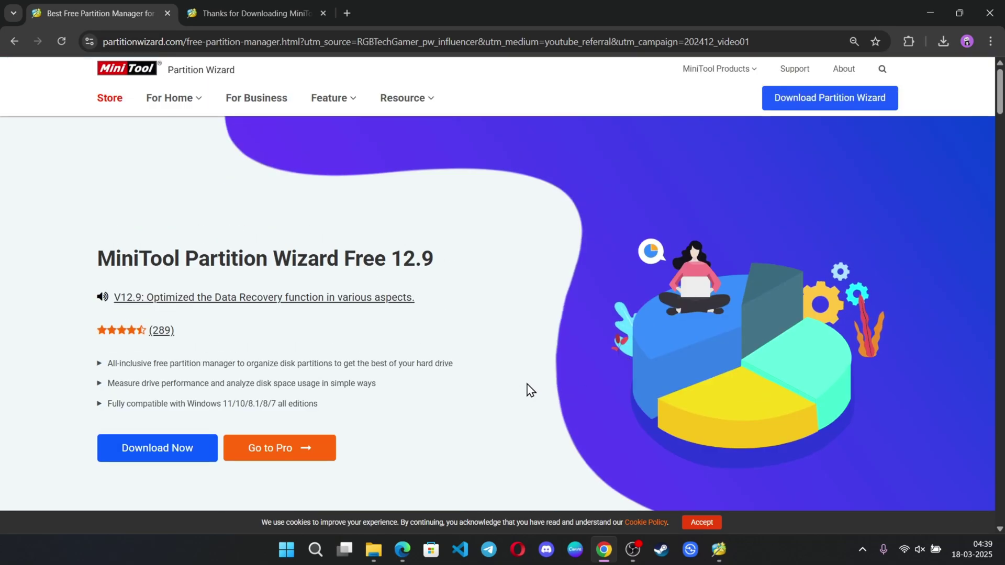